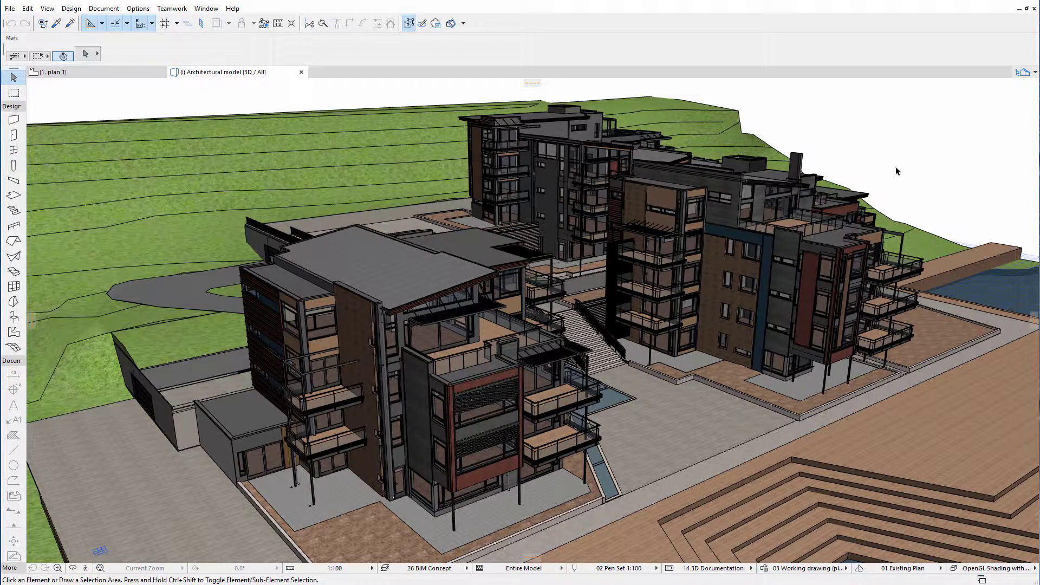
Switch to the '1. plan 1' floor plan and start Place Hotlink from External Content
left_click(137, 77)
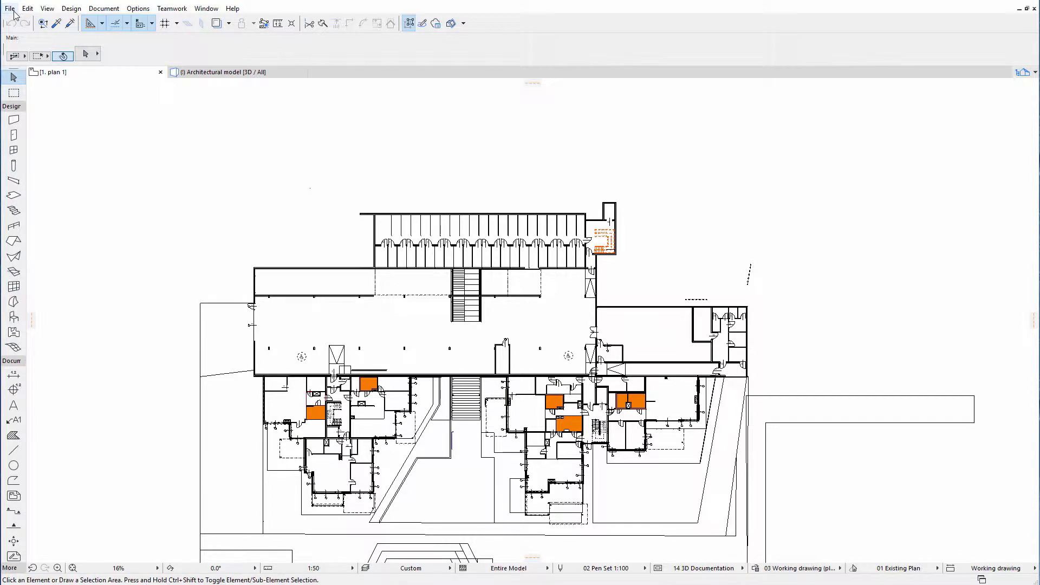
left_click(10, 9)
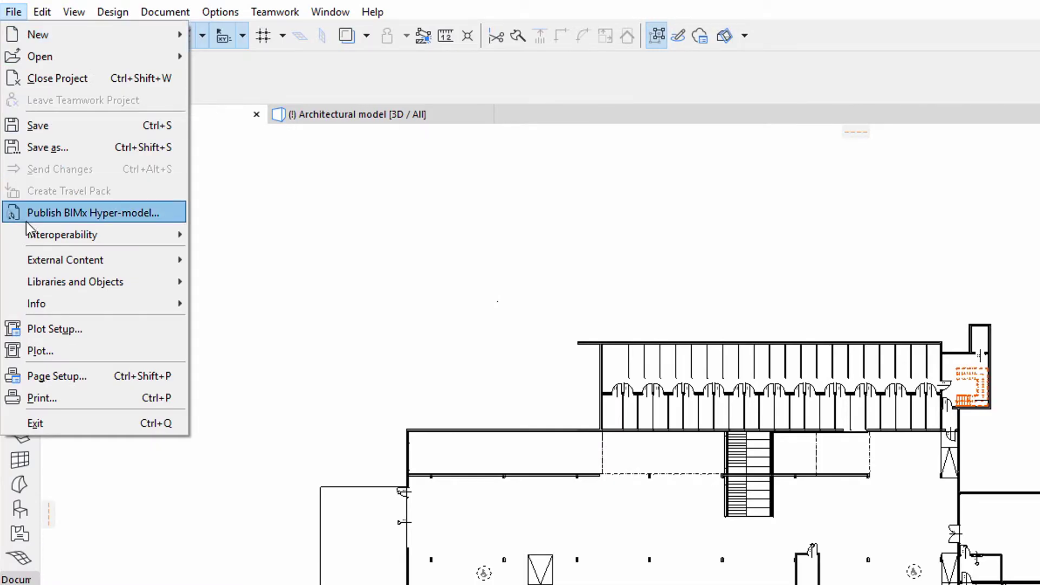
mouse_move(65, 260)
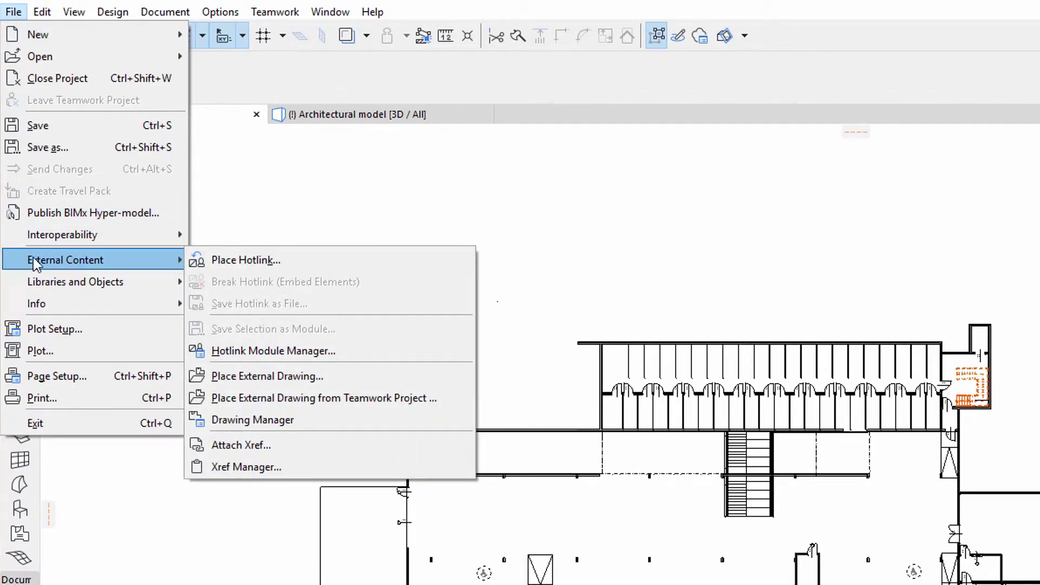
left_click(297, 260)
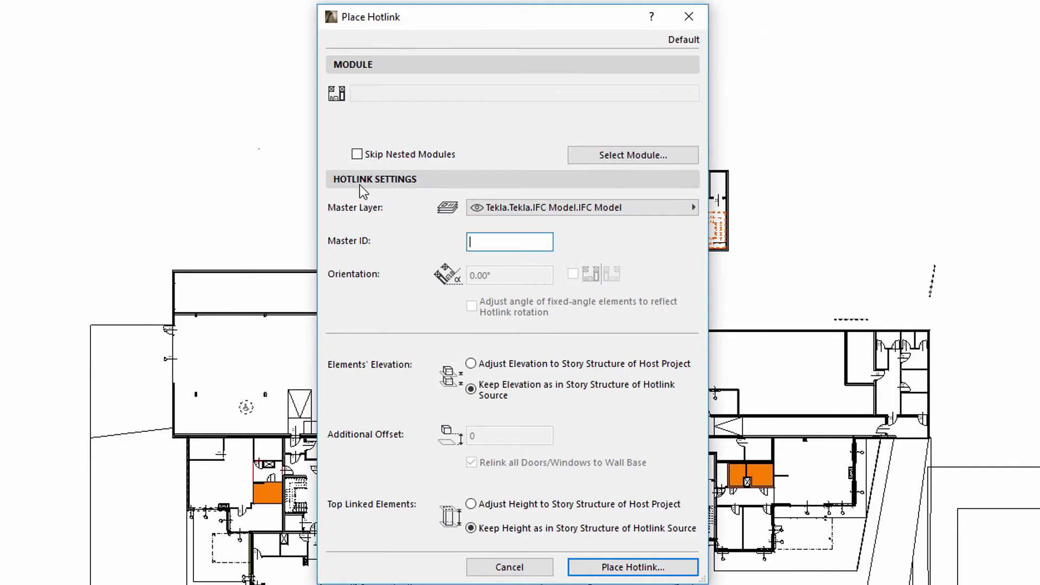
Start a new hotlink module from file, choosing IFC_NJB_structure, and review the file types
left_click(680, 162)
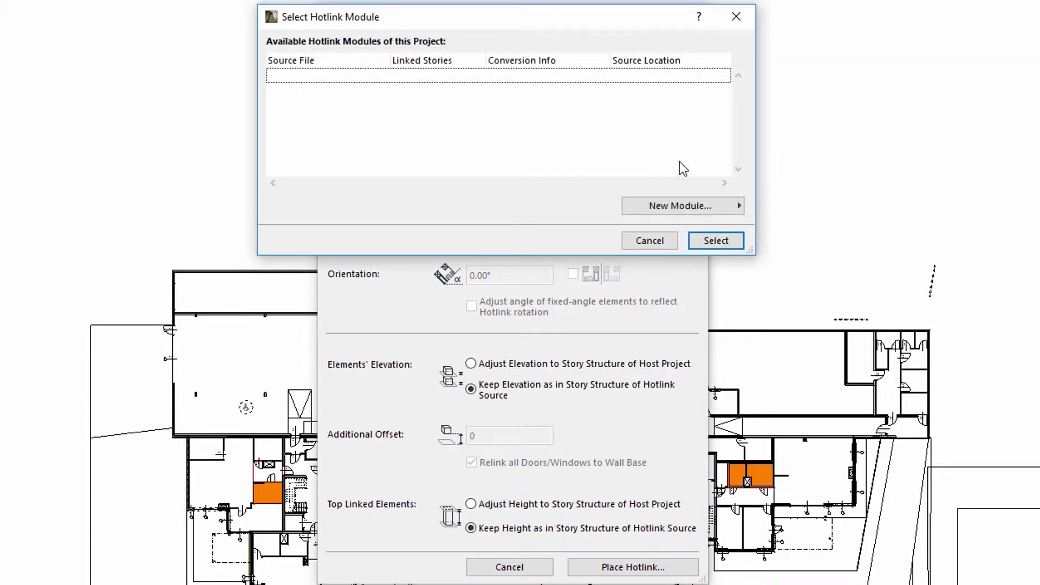
left_click(705, 205)
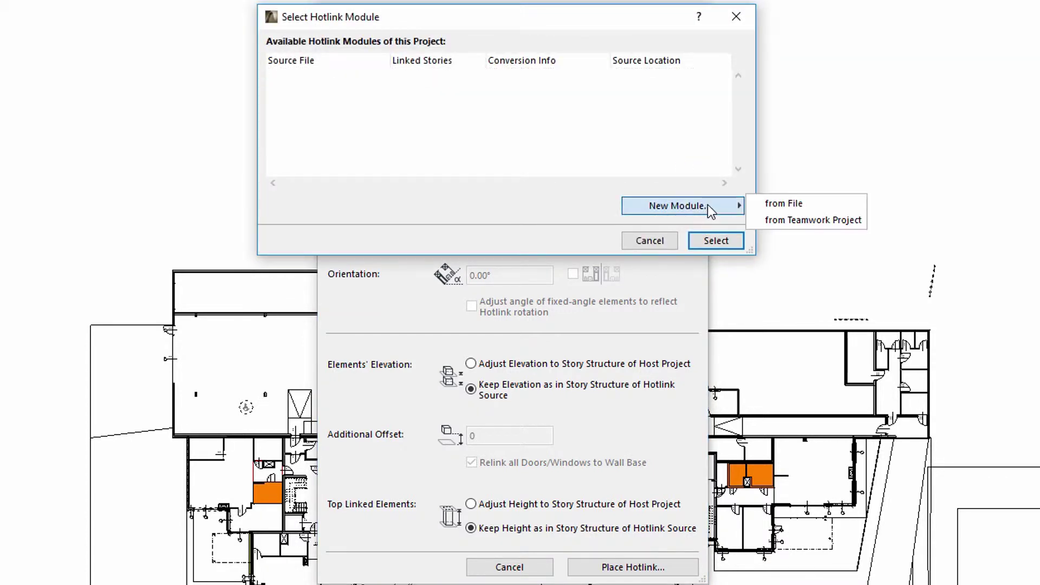
left_click(811, 202)
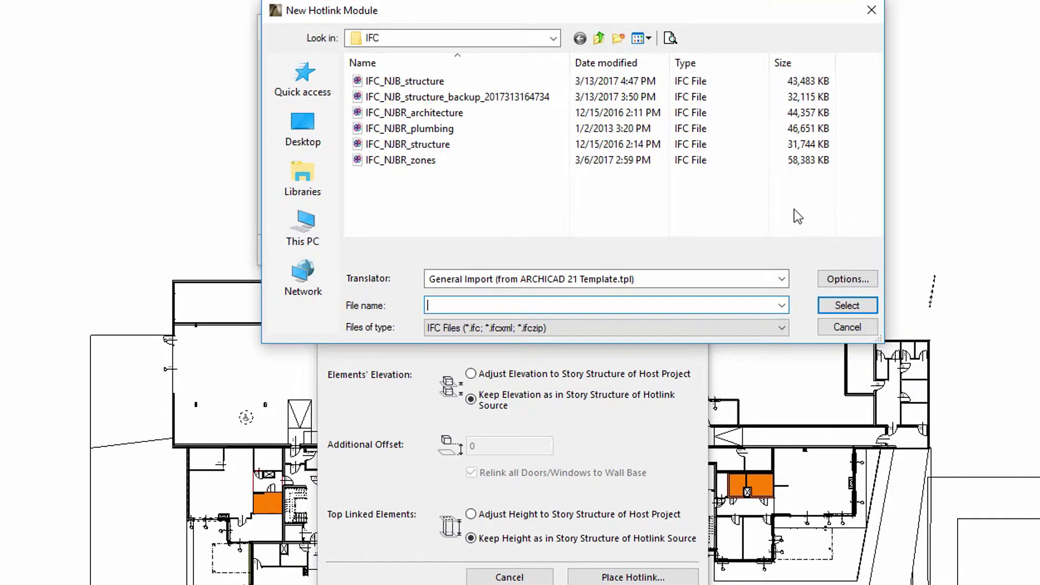
left_click(451, 76)
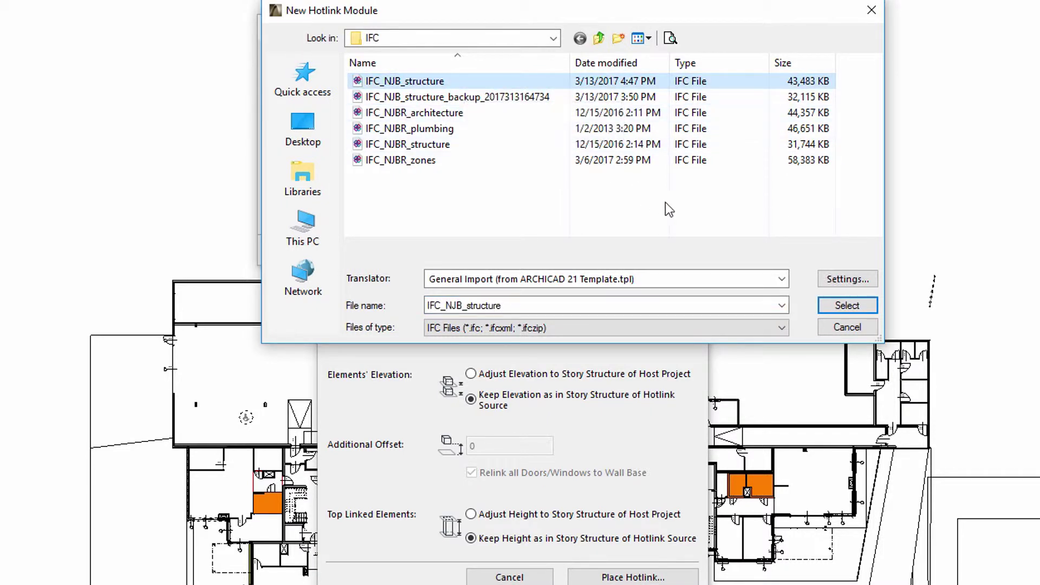
left_click(782, 328)
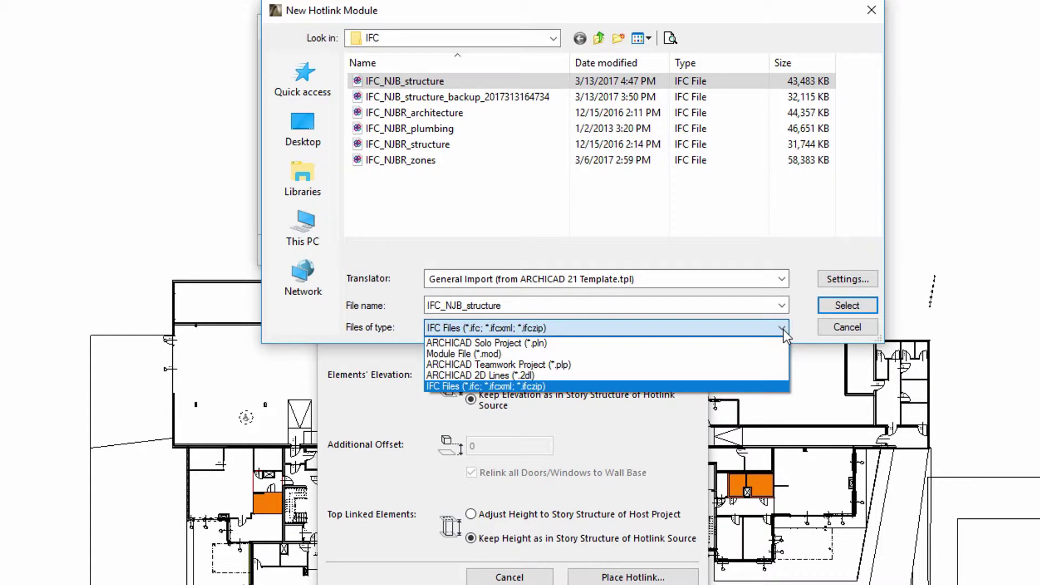
Keep IFC as the file type and General Import as the translator
left_click(784, 329)
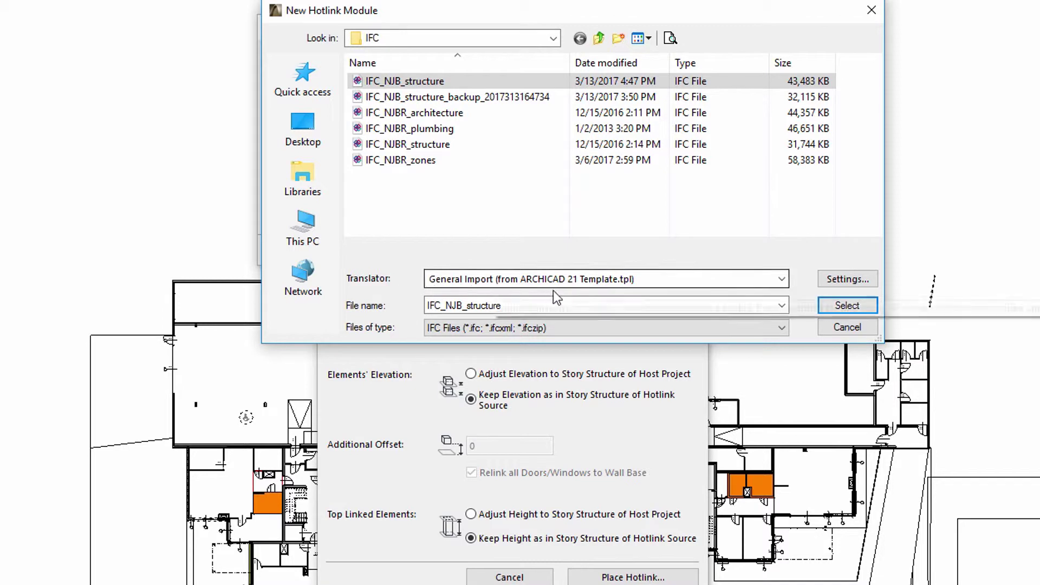
left_click(780, 280)
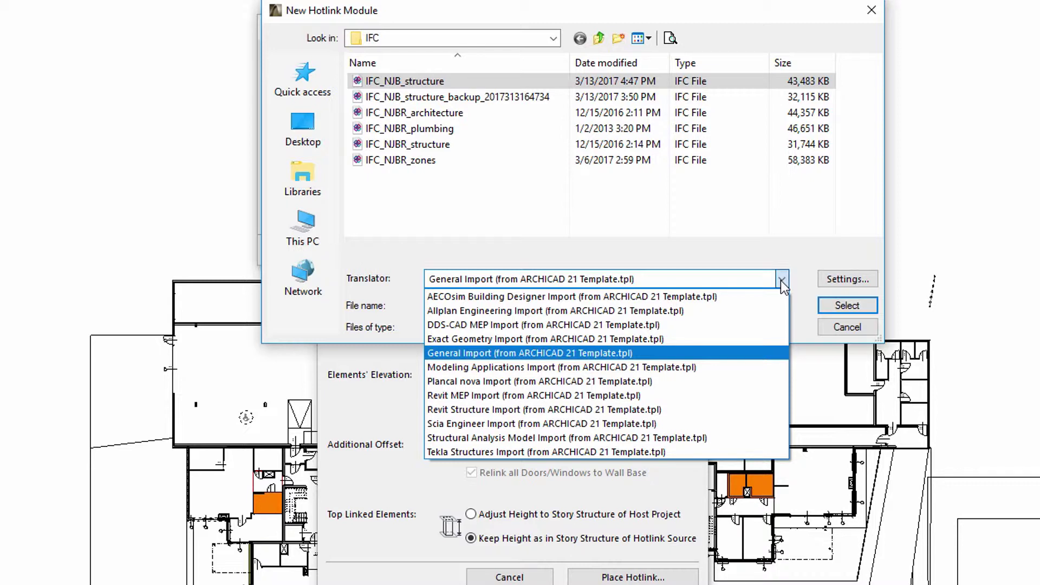
left_click(781, 281)
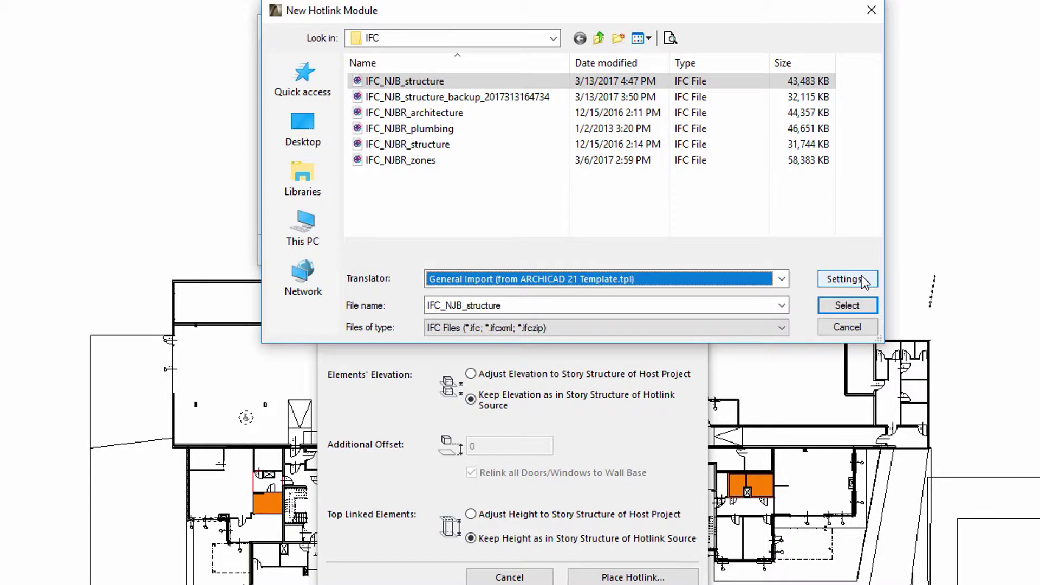
Accept the IFC import options with the ARCHICAD 21 Template.tpl template
left_click(844, 279)
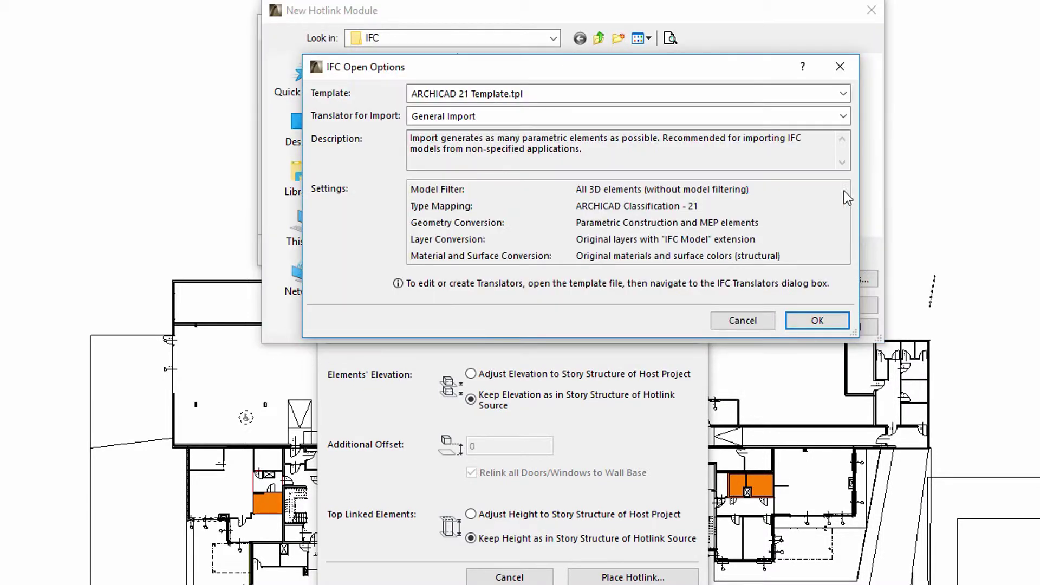
left_click(845, 95)
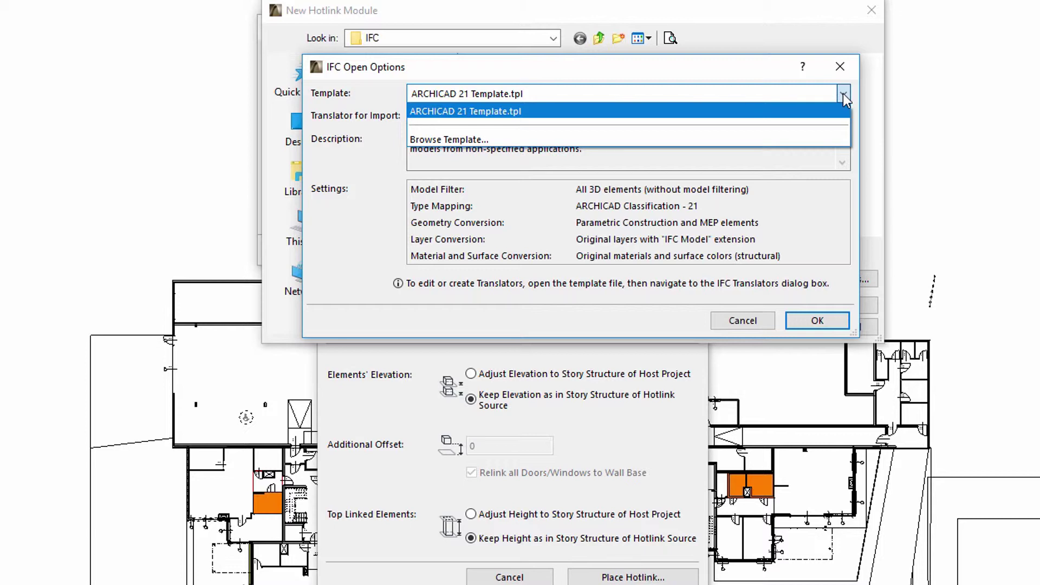
left_click(840, 109)
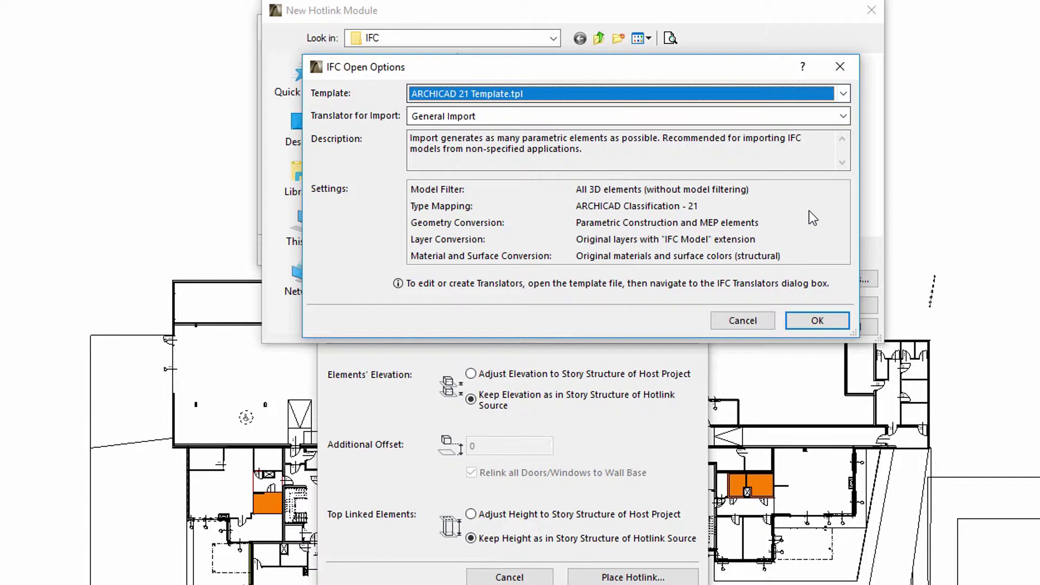
left_click(805, 319)
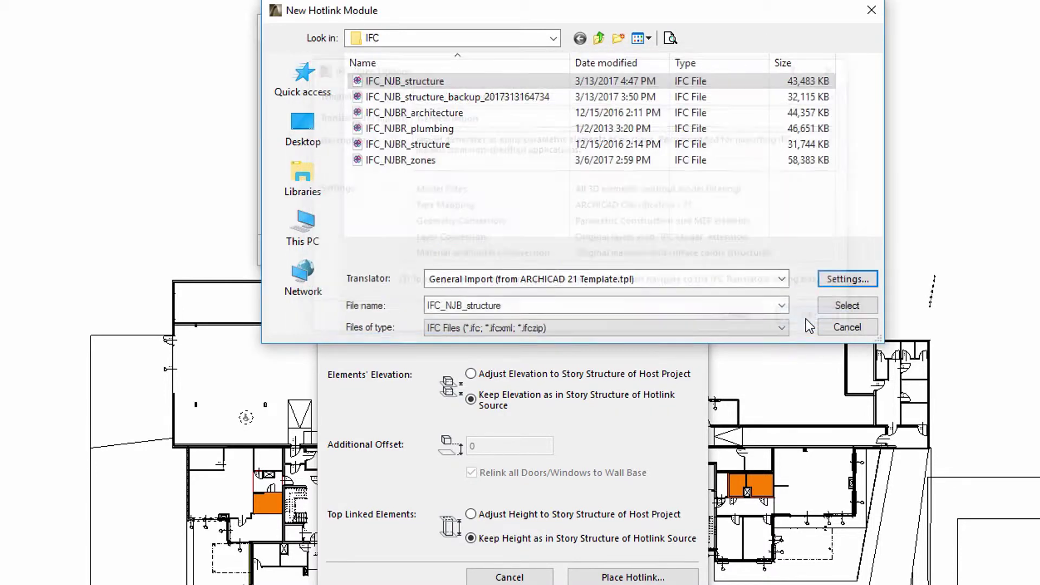
Confirm IFC_NJB_structure.ifc as the source and select it as the hotlink module
left_click(862, 310)
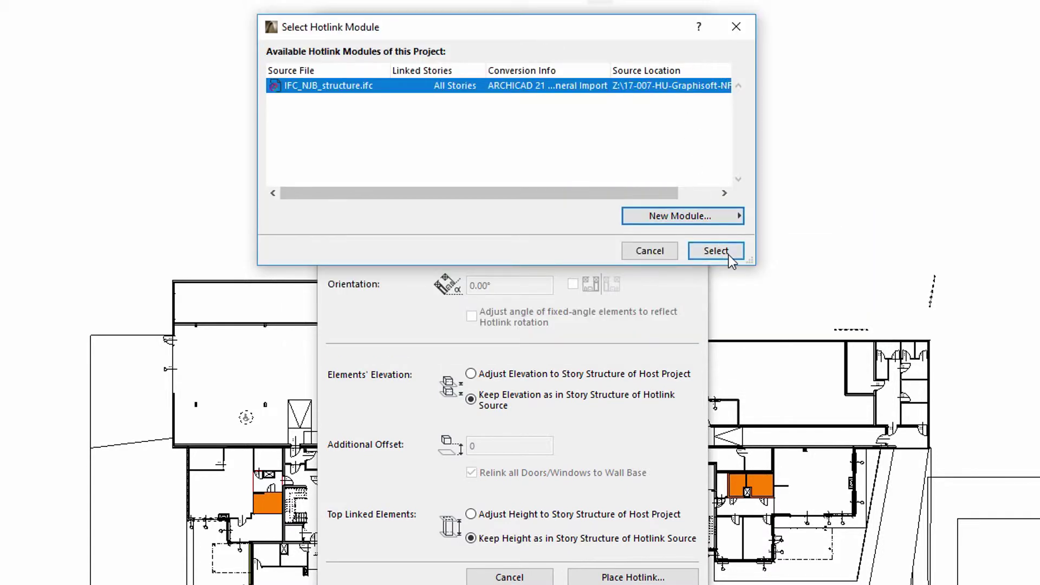
left_click(716, 251)
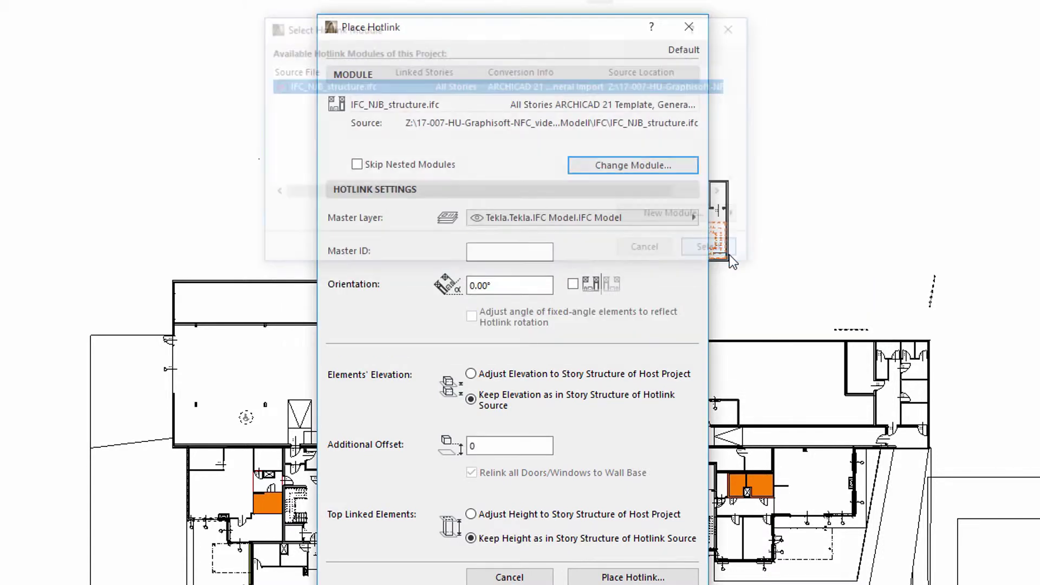
Place the hotlink keeping source story elevations and source heights for top-linked elements
left_click(690, 218)
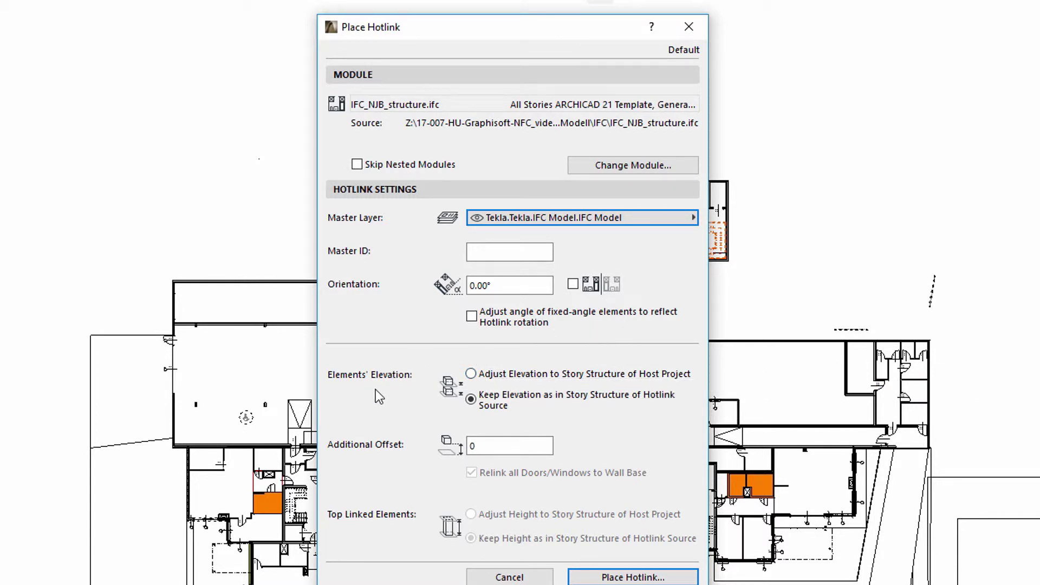
left_click(472, 375)
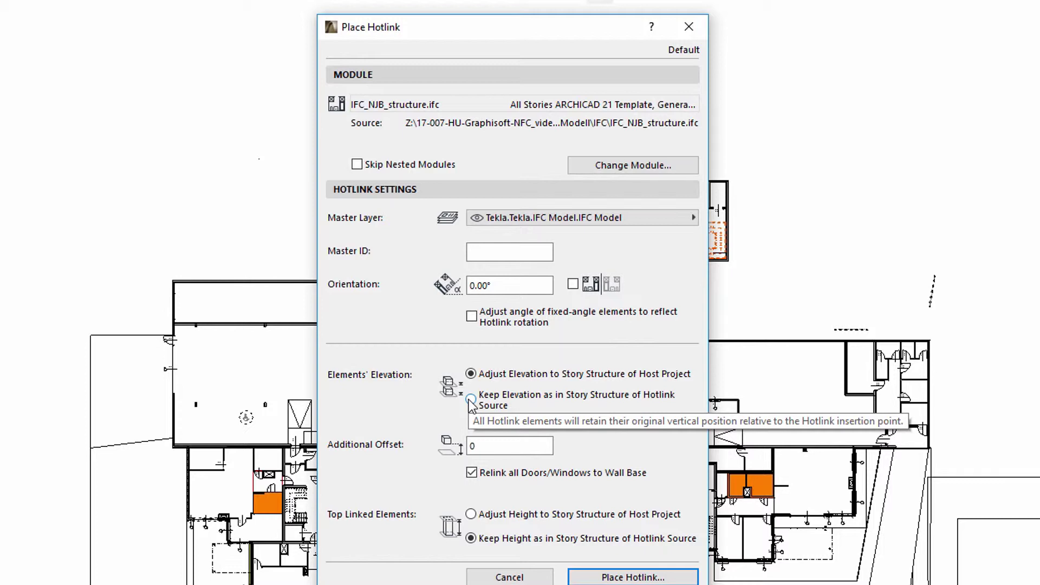
left_click(471, 400)
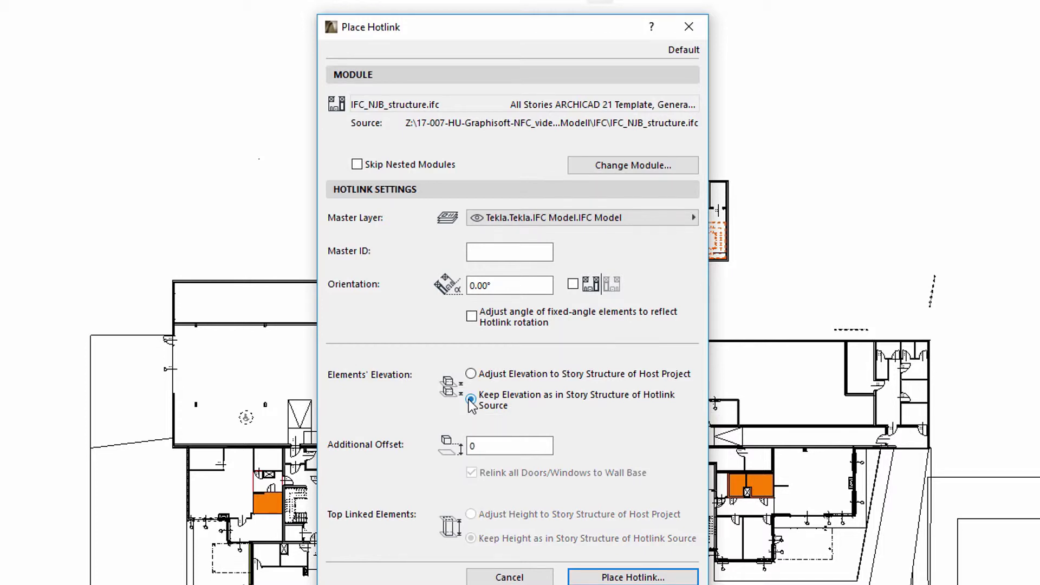
left_click(472, 374)
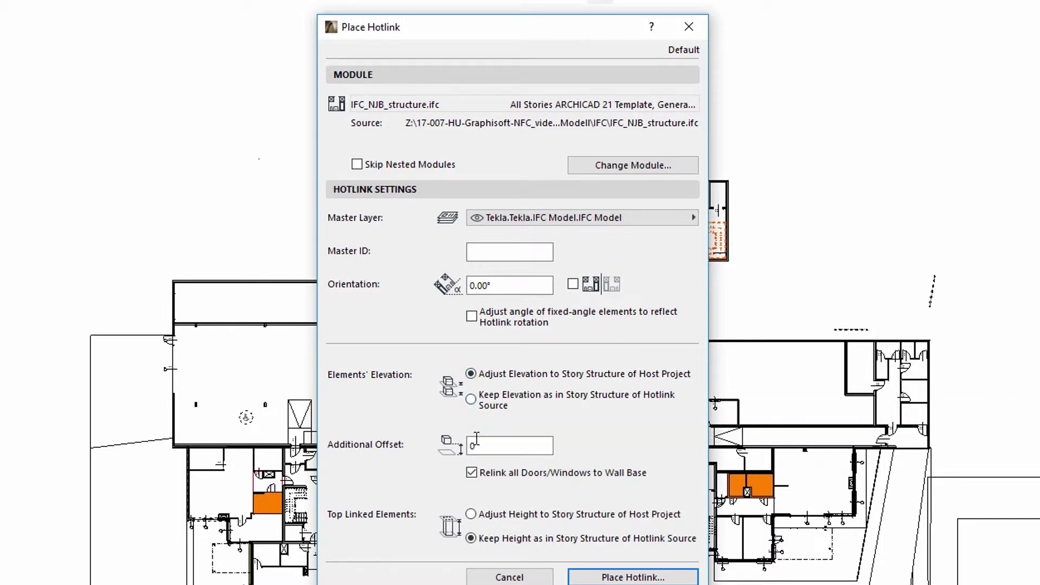
left_click(472, 517)
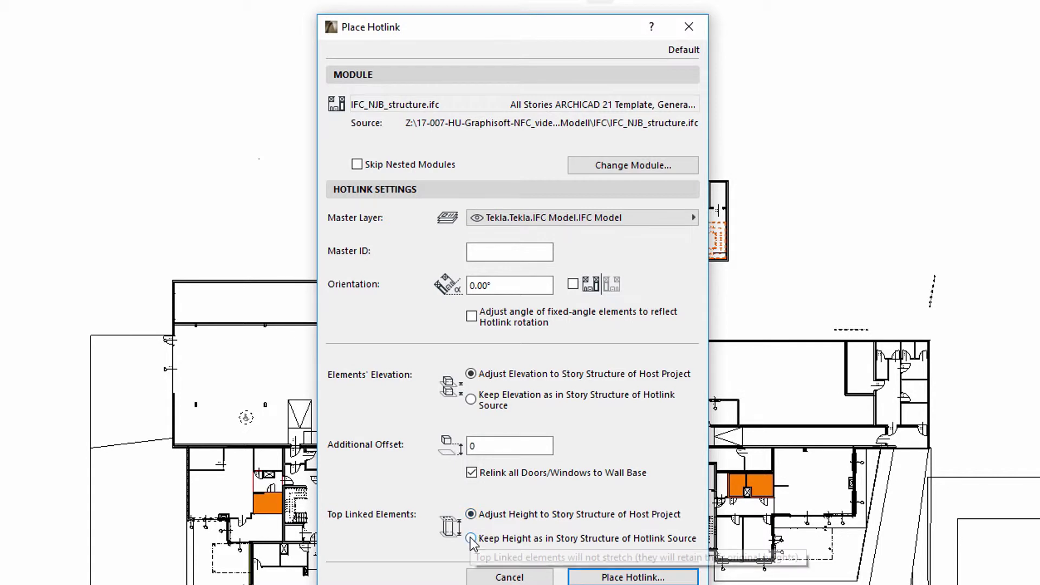
left_click(471, 538)
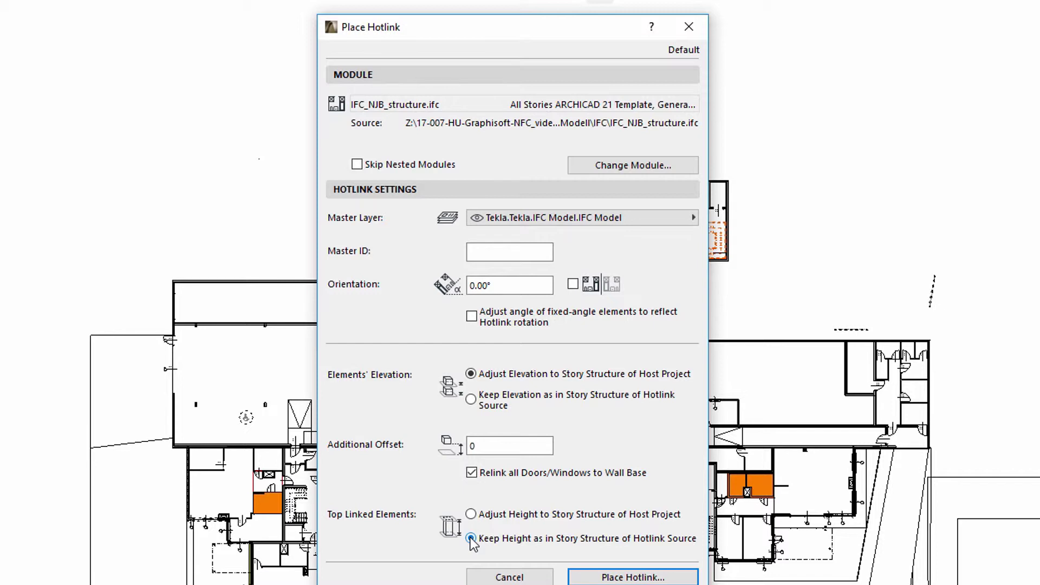
left_click(471, 399)
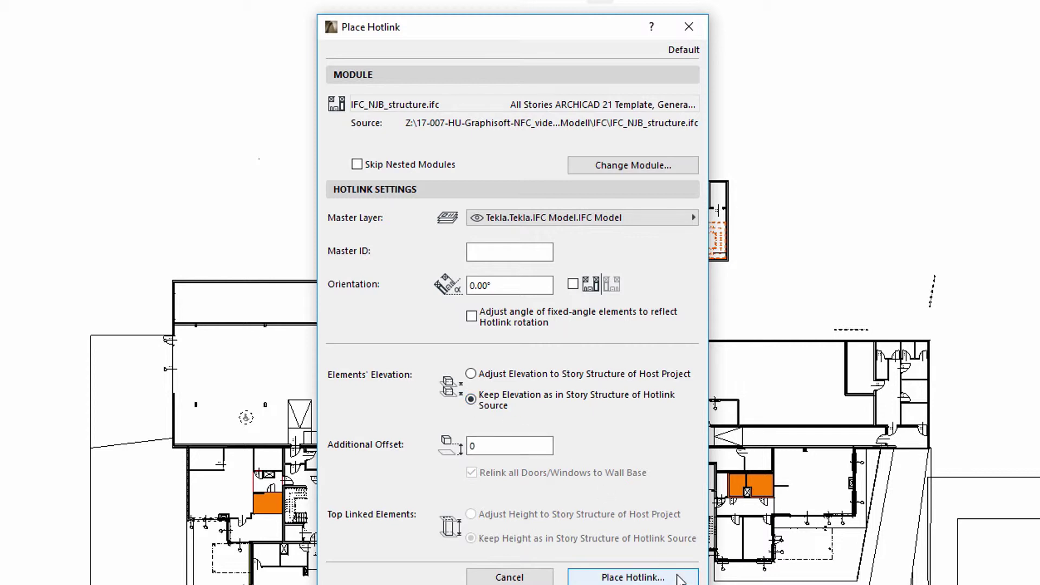
left_click(634, 577)
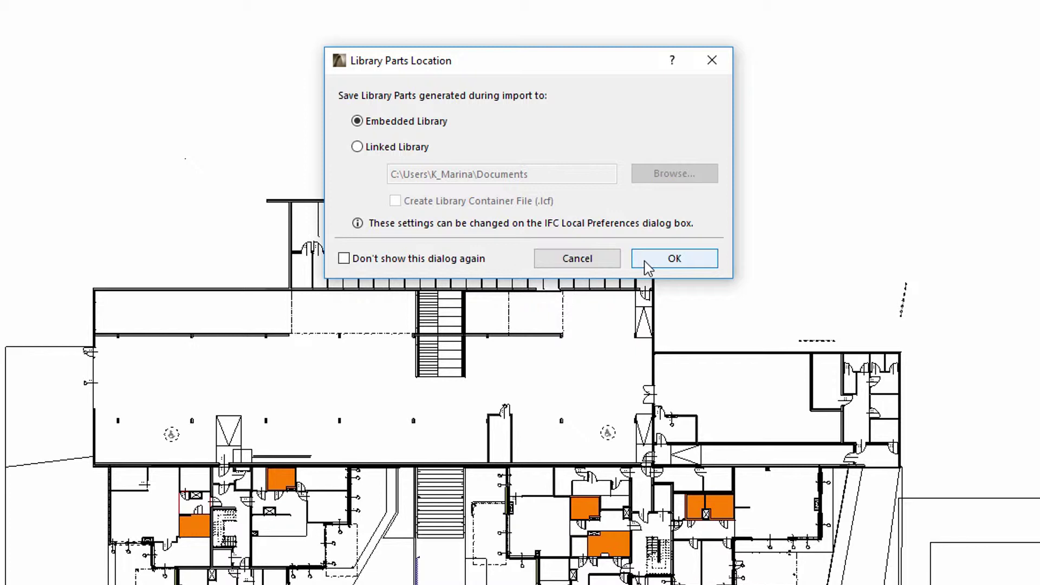
Embed generated library parts, match hotlink '0. plan 1' to host plan 1, and accept
left_click(647, 268)
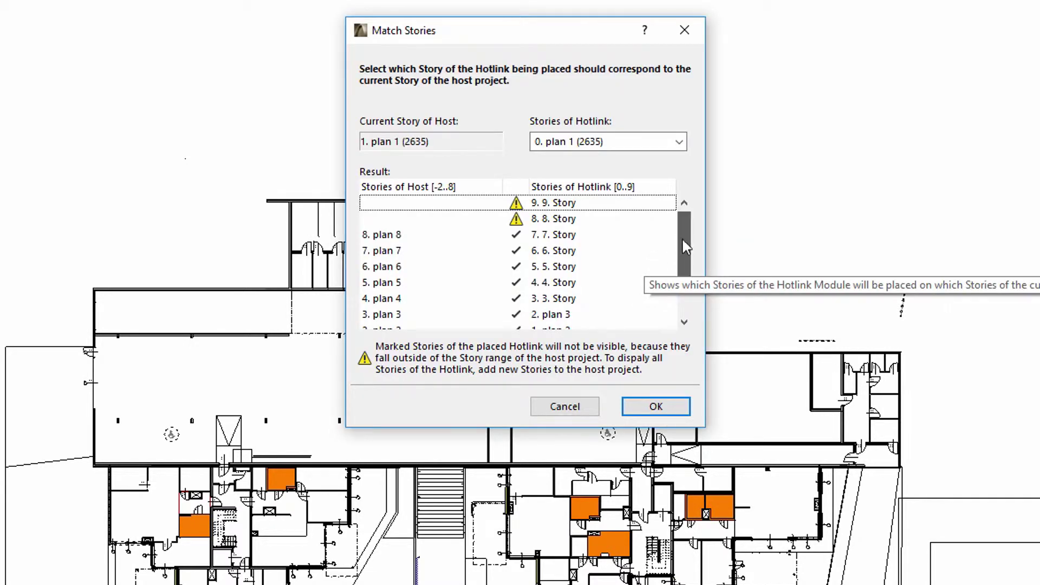
left_click_drag(683, 238, 686, 285)
left_click(562, 270)
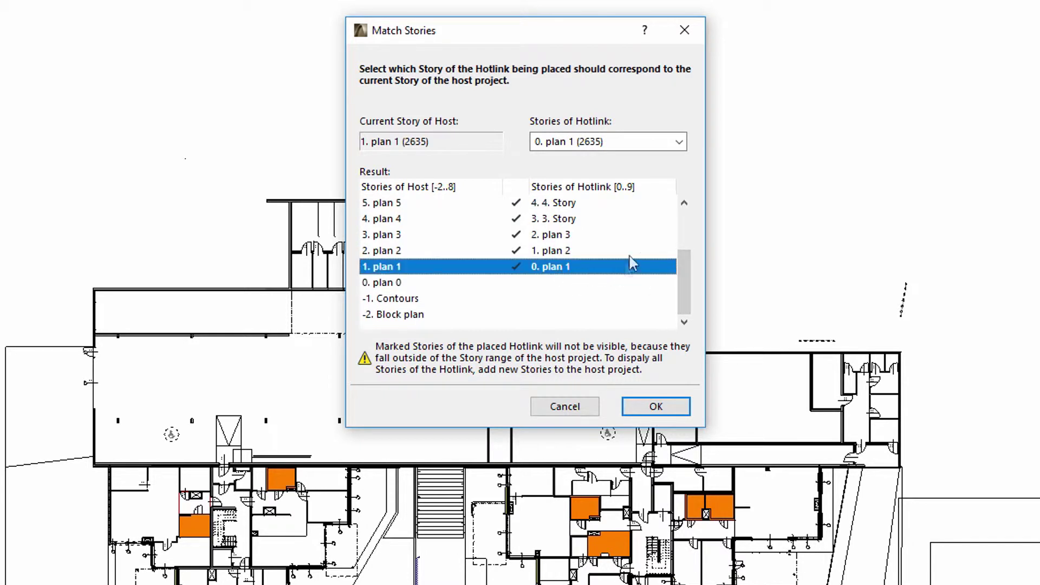
left_click(680, 141)
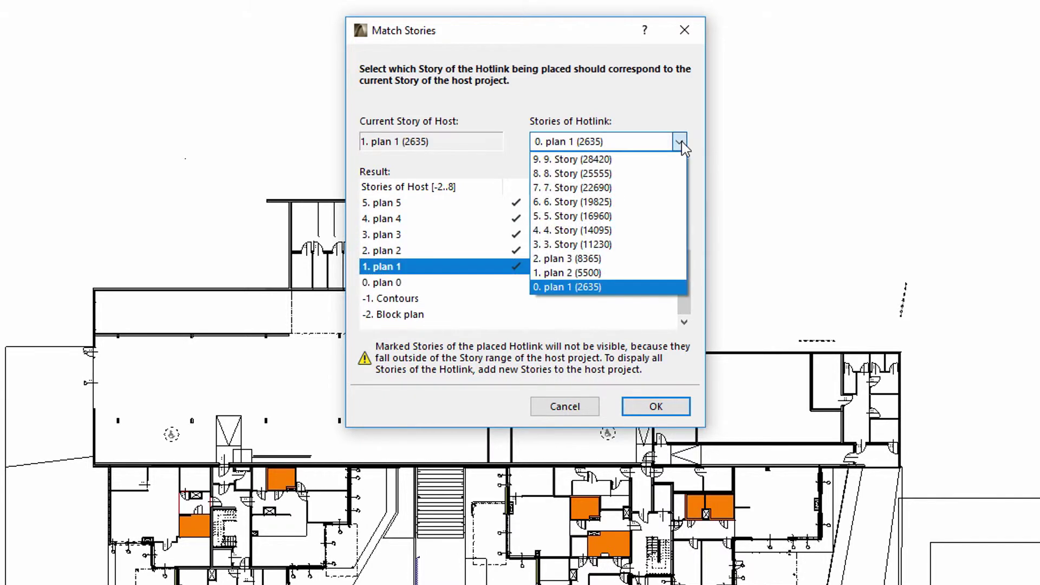
left_click(683, 144)
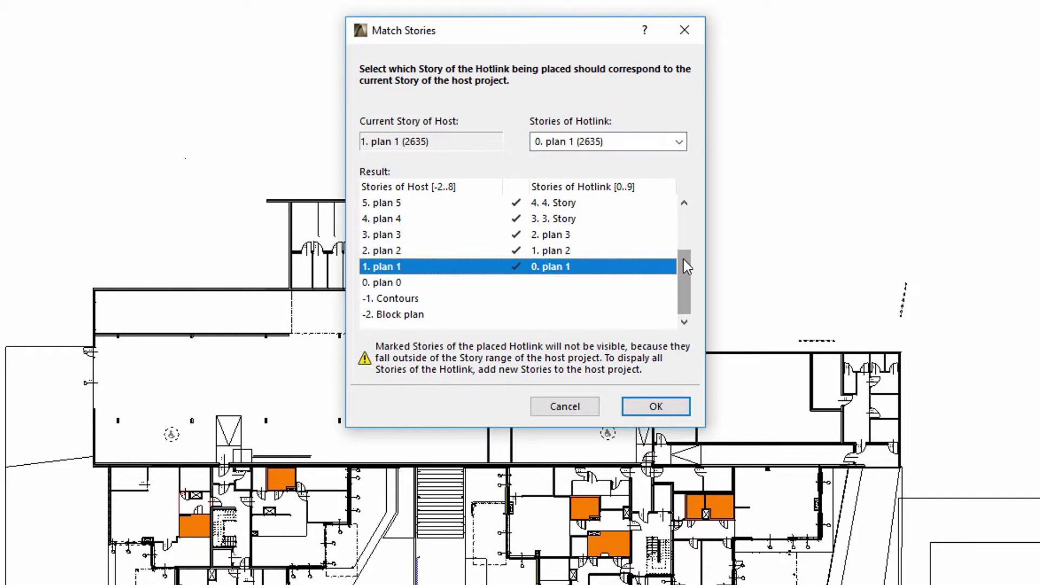
left_click_drag(685, 266, 684, 218)
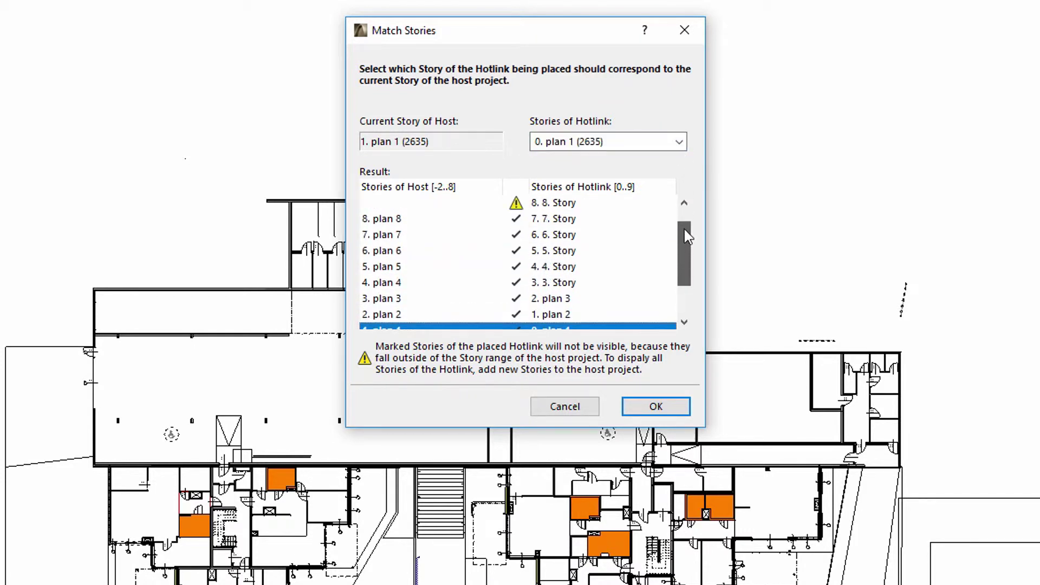
left_click(626, 218)
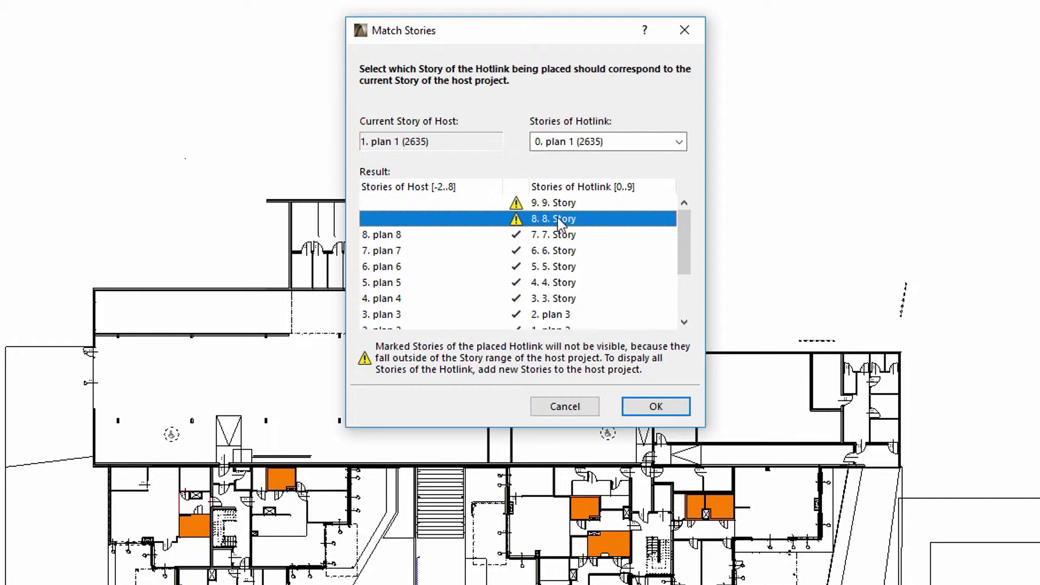
left_click(524, 208)
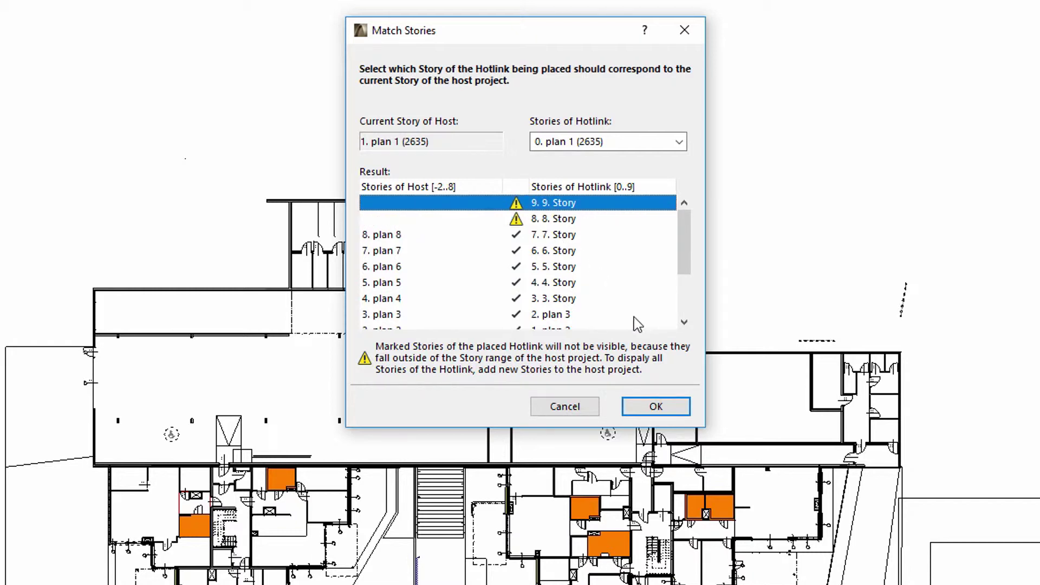
left_click(679, 406)
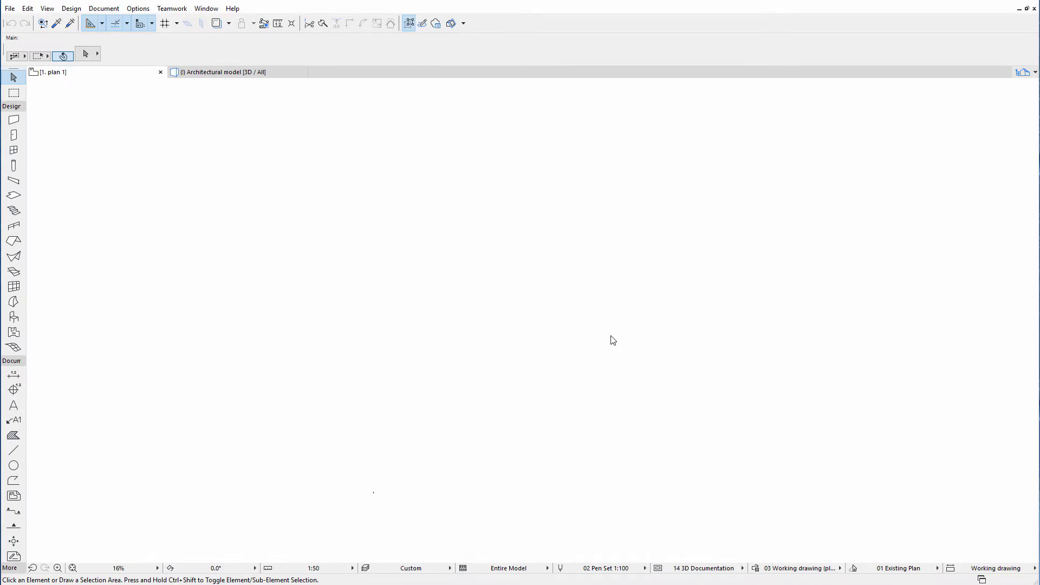
Marquee the entire floor plan and show the marquee area in 3D
key("m")
left_click(167, 154)
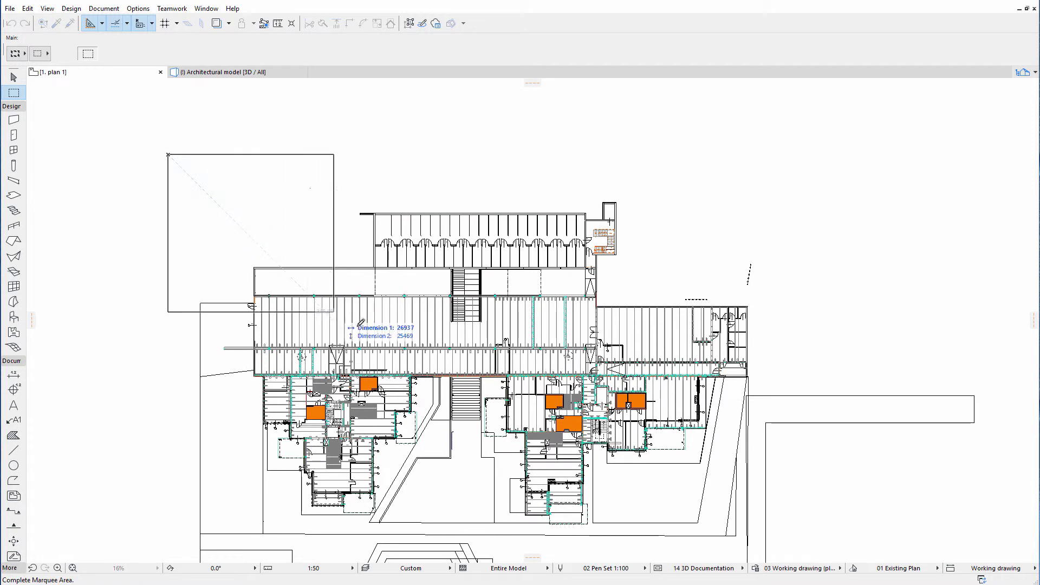
left_click(842, 536)
right_click(813, 511)
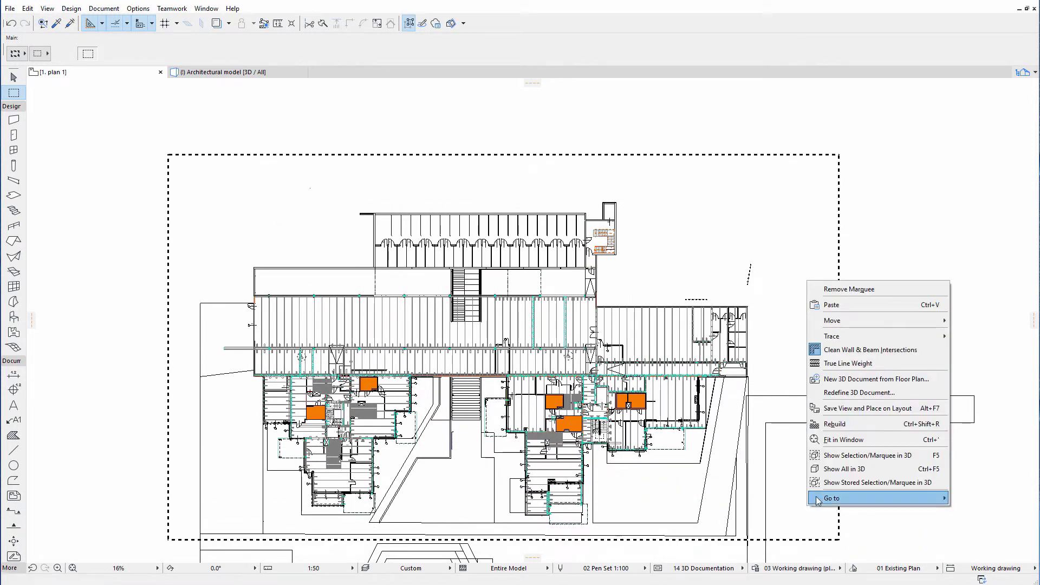
left_click(827, 460)
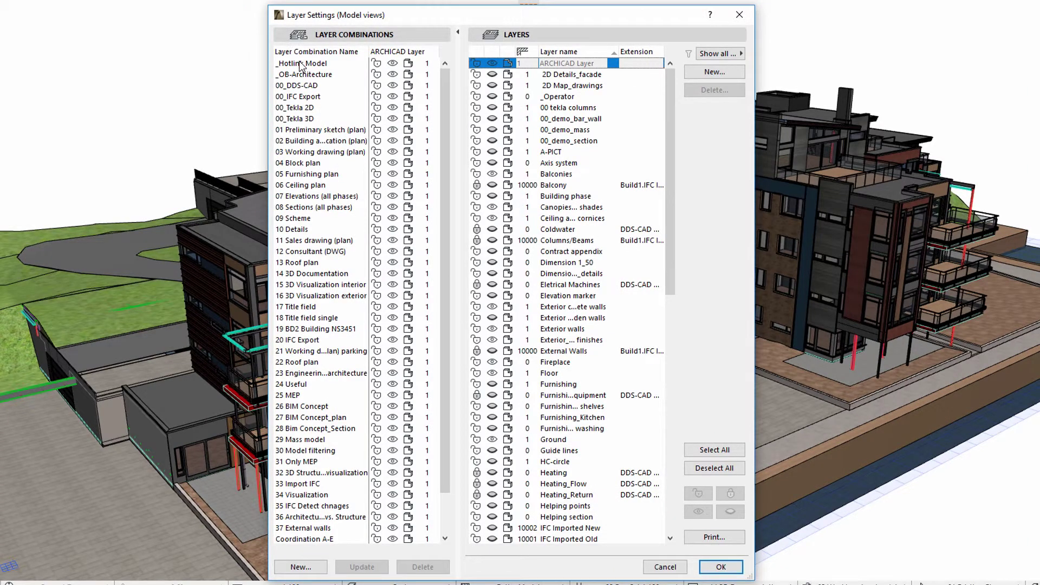
Apply the _Hotlink Model layer combination, leaving only the linked slabs and columns visible
left_click(300, 65)
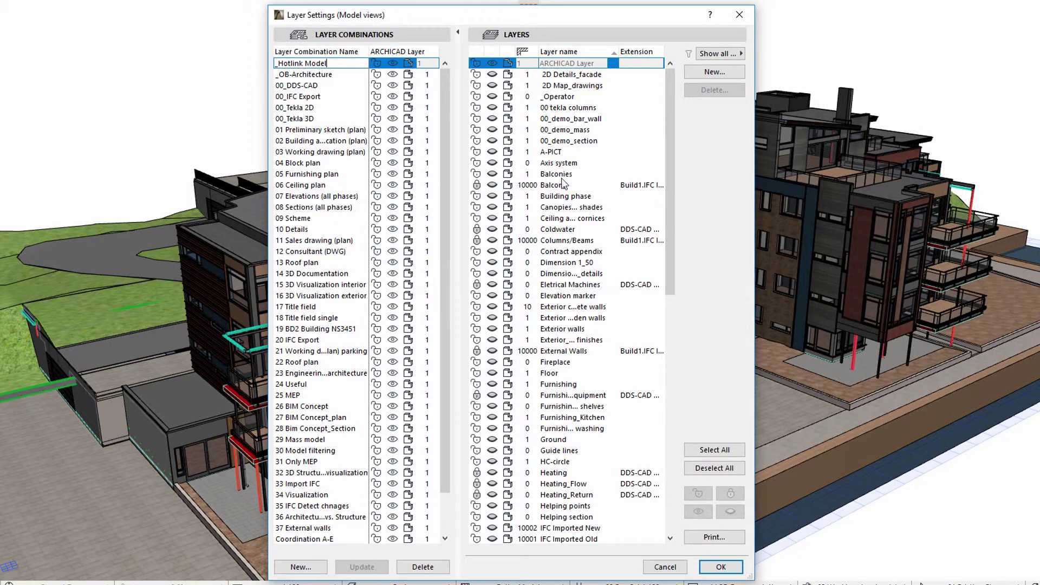
left_click(720, 568)
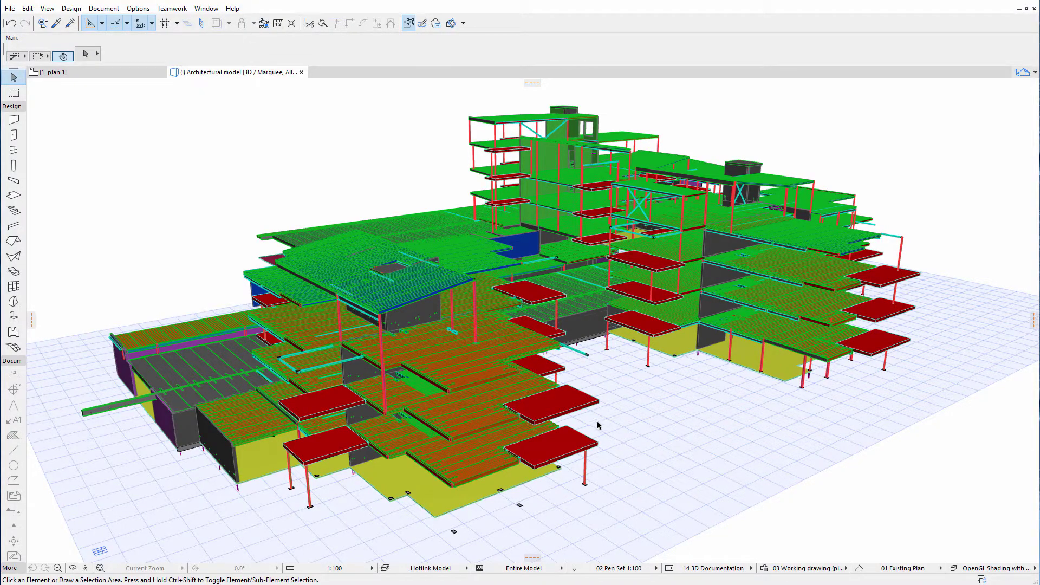
Select a red slab in the 3D view, then bring up the External Content commands
left_click(571, 405)
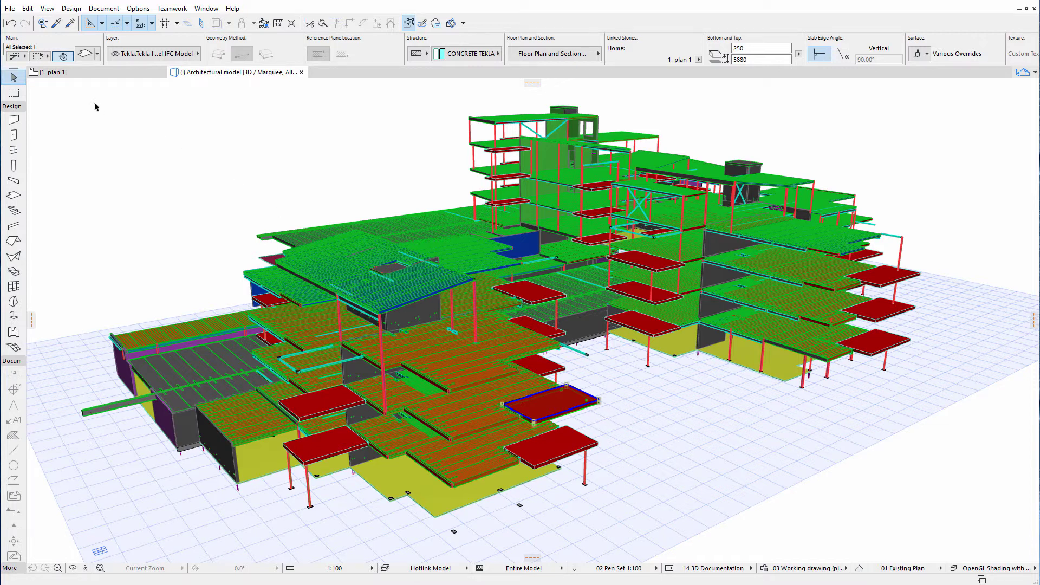
left_click(11, 9)
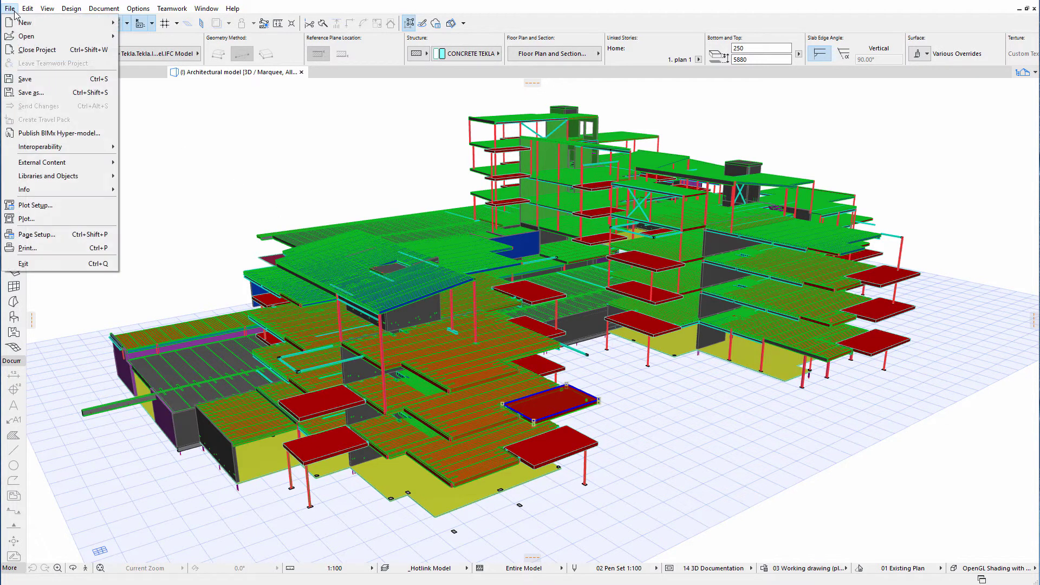
mouse_move(70, 276)
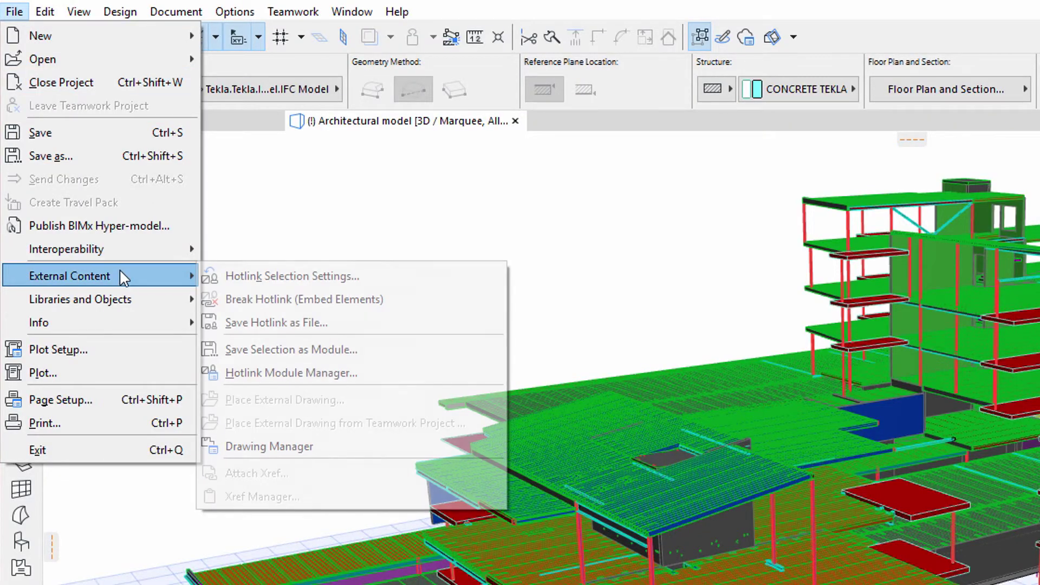
Update the IFC_NJB_structure hotlink, keeping its library parts in the embedded library
left_click(413, 373)
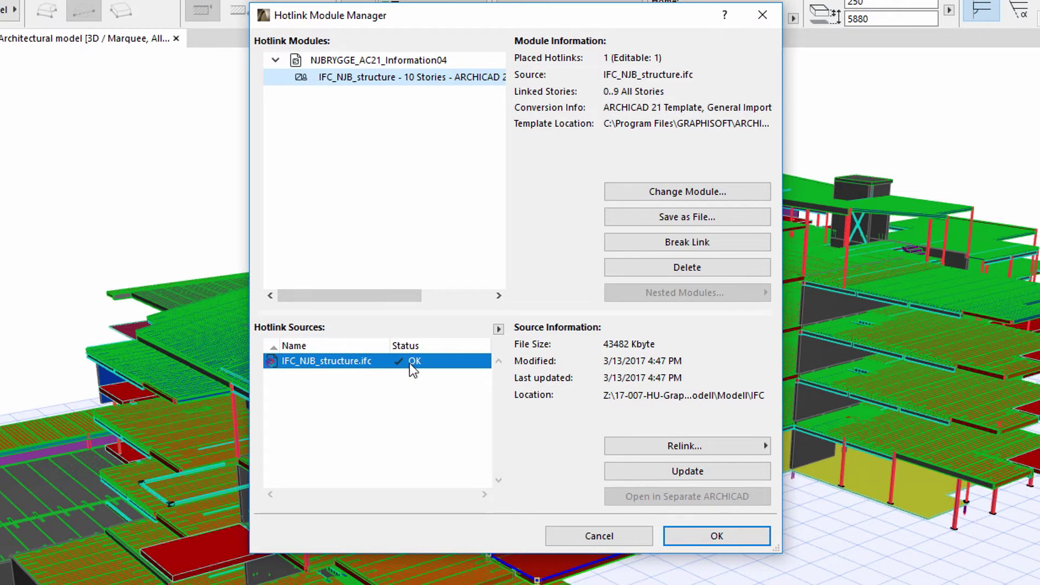
left_click(635, 467)
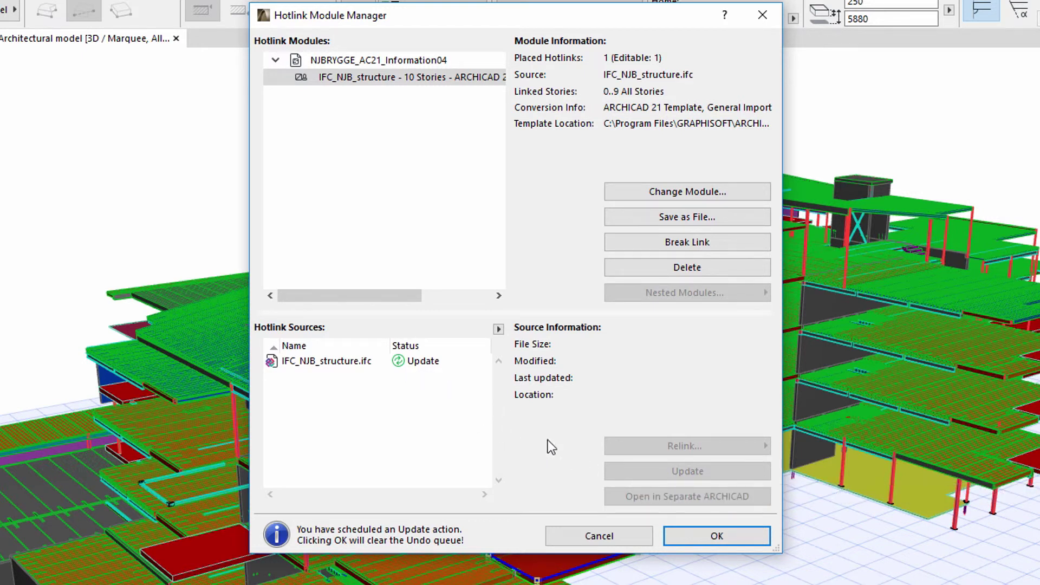
left_click(680, 539)
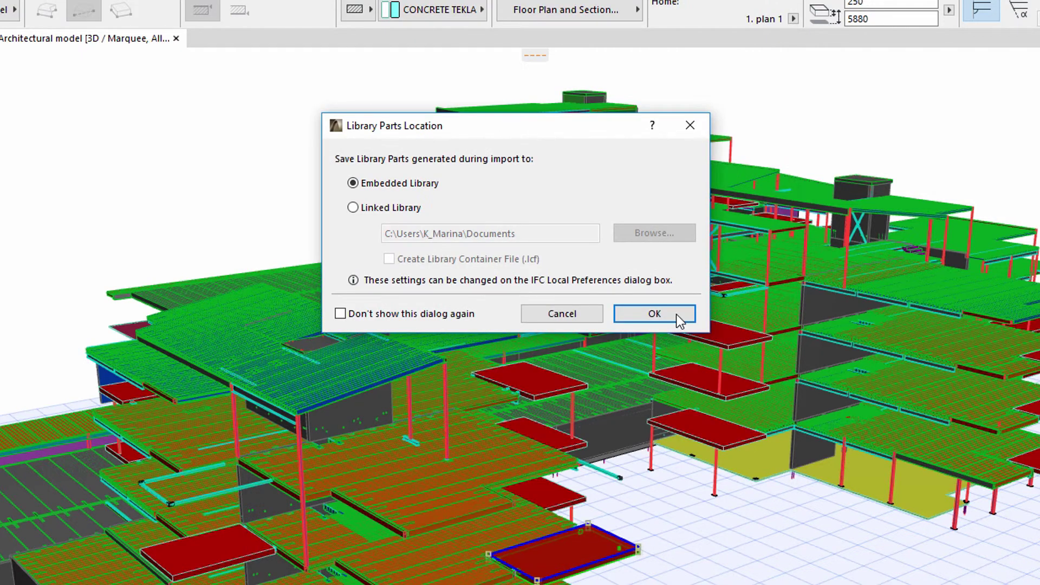
left_click(676, 314)
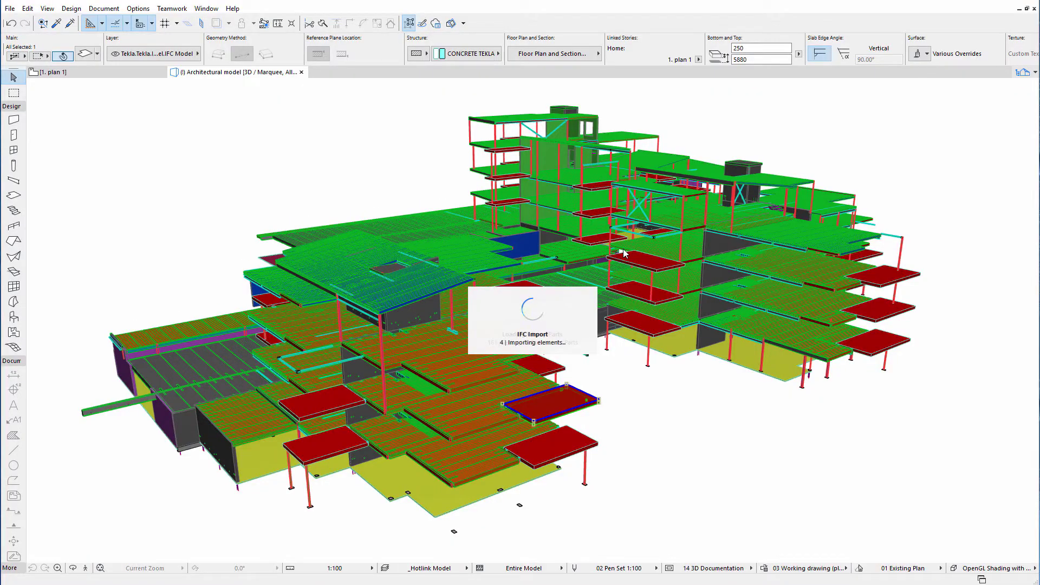